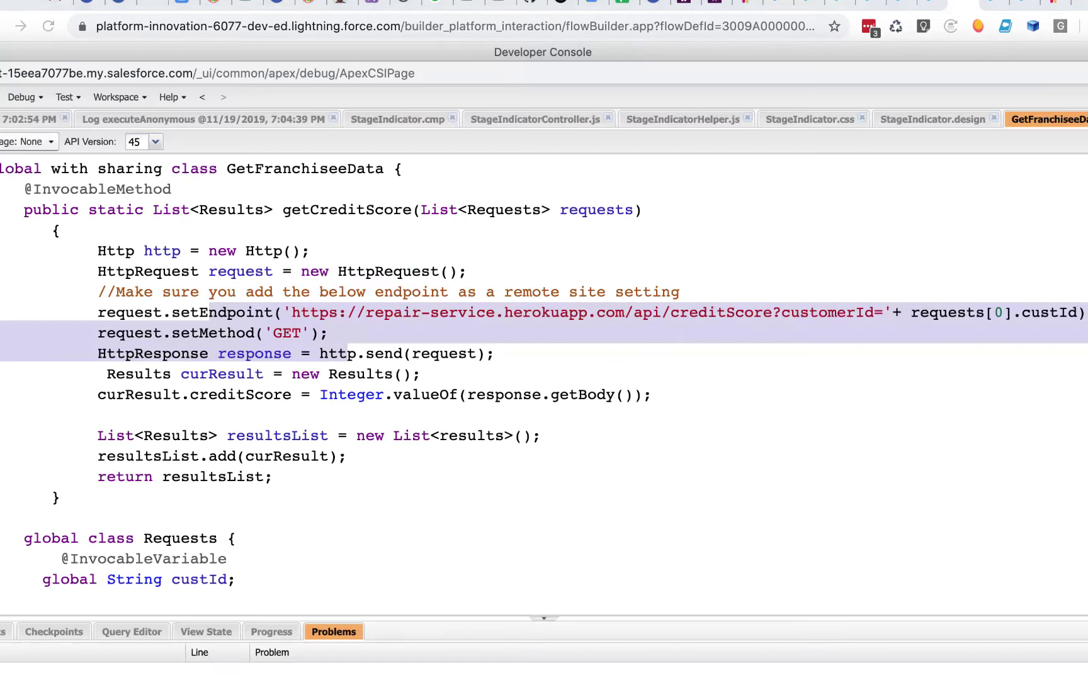
- In GetFranchiseeData, highlight from the setEndpoint creditScore URL through the http.send(request) line
{"action": "left_click_drag", "start_coordinate": [295, 308], "coordinate": [870, 332]}
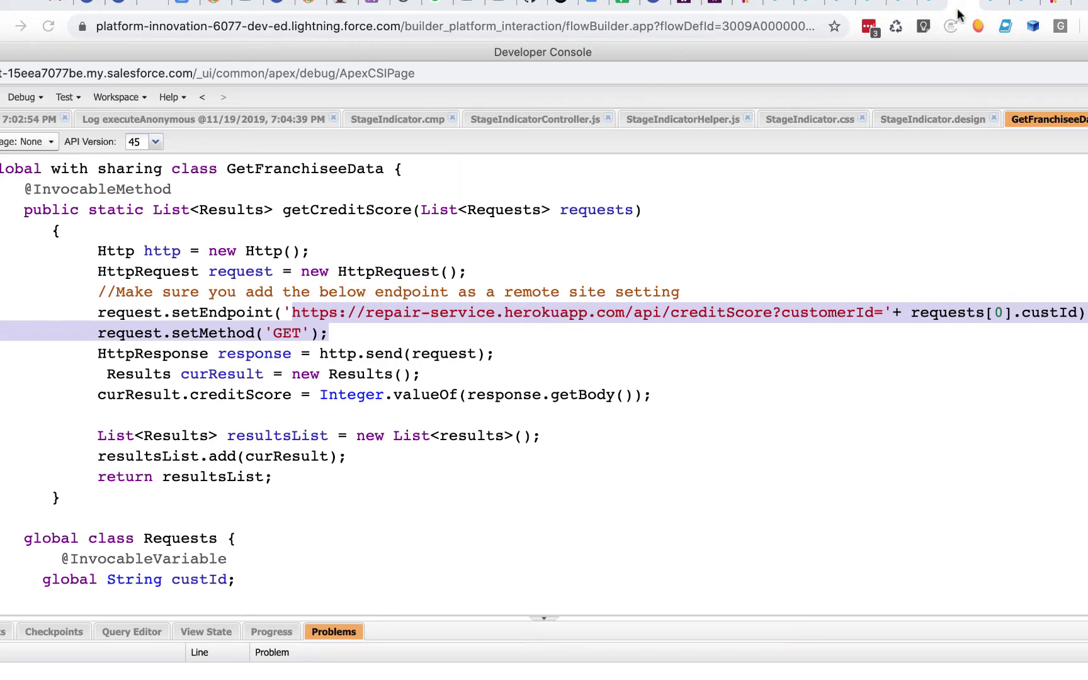
- Run TestFlow_GetCreditScore V2 so it calls the Get Credit Score action
{"action": "left_click", "coordinate": [994, 8]}
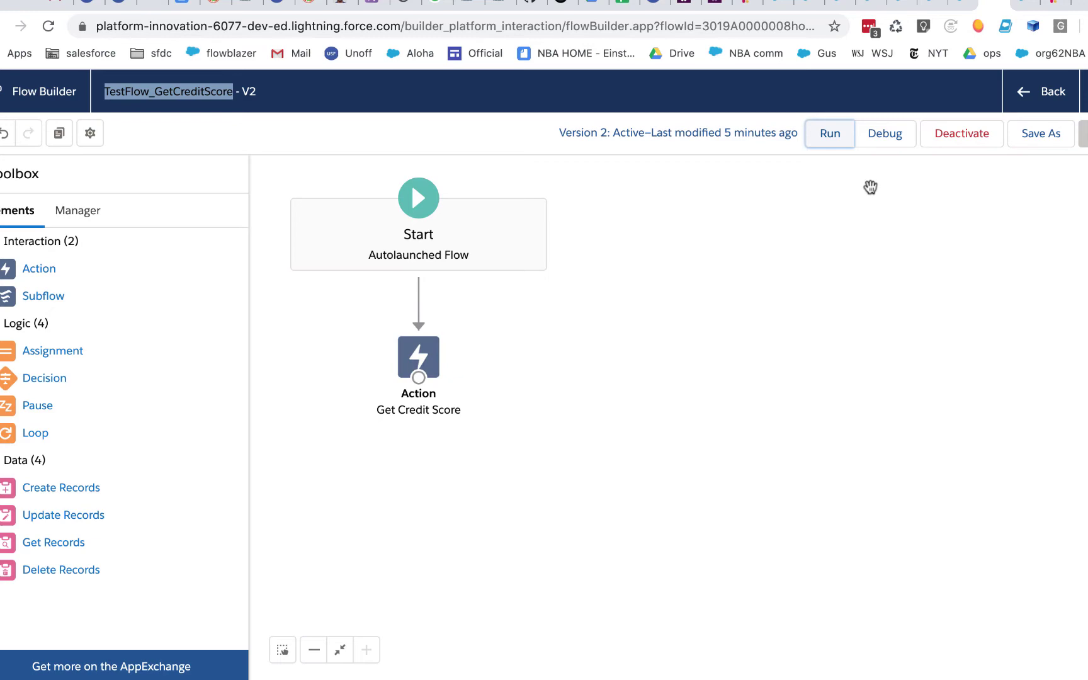
{"action": "left_click", "coordinate": [830, 141]}
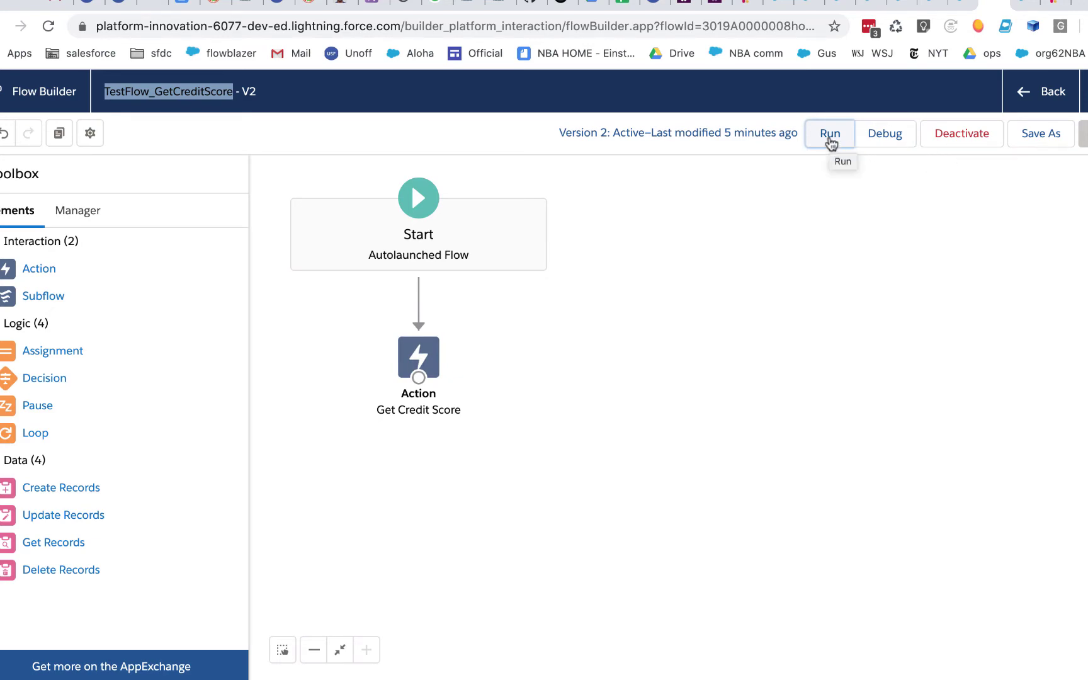
- Compare repair-service log timestamps 16:14:49 and 16:17:19, then go back to TestFlow_GetCreditScore
{"action": "left_click", "coordinate": [370, 5]}
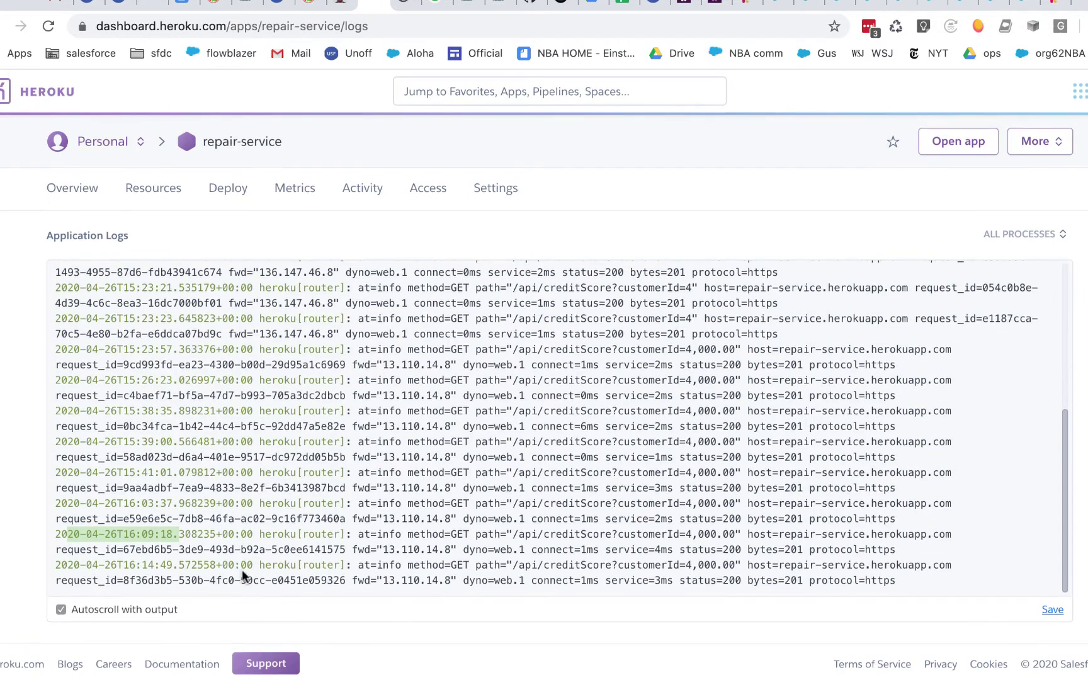
{"action": "left_click_drag", "start_coordinate": [172, 564], "coordinate": [121, 564]}
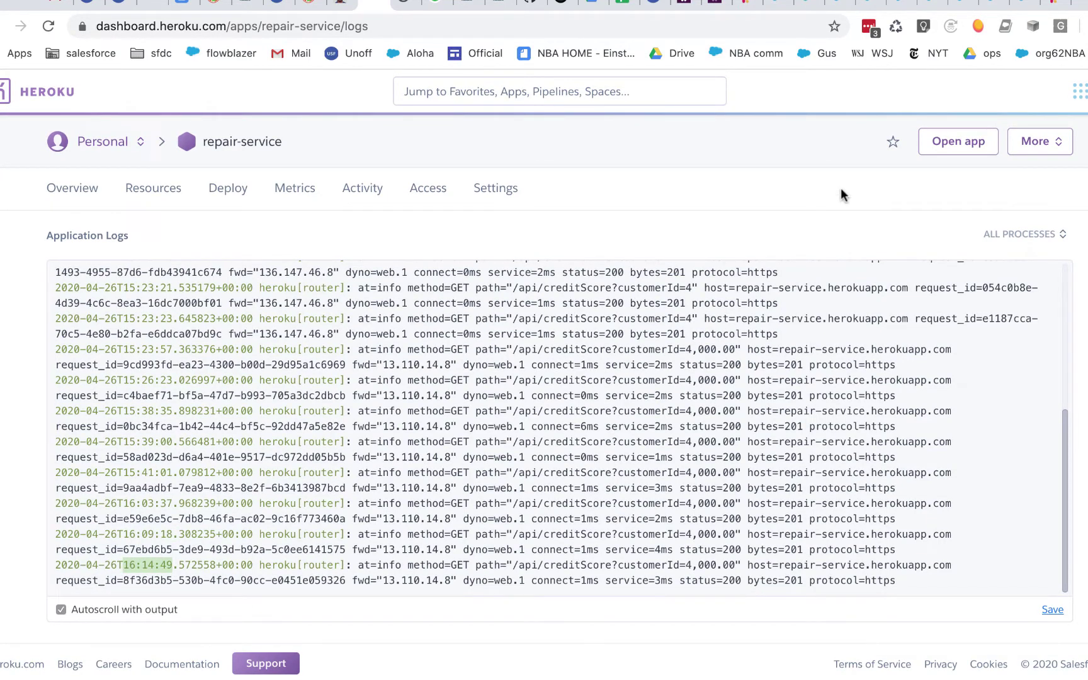
{"action": "left_click", "coordinate": [1019, 7]}
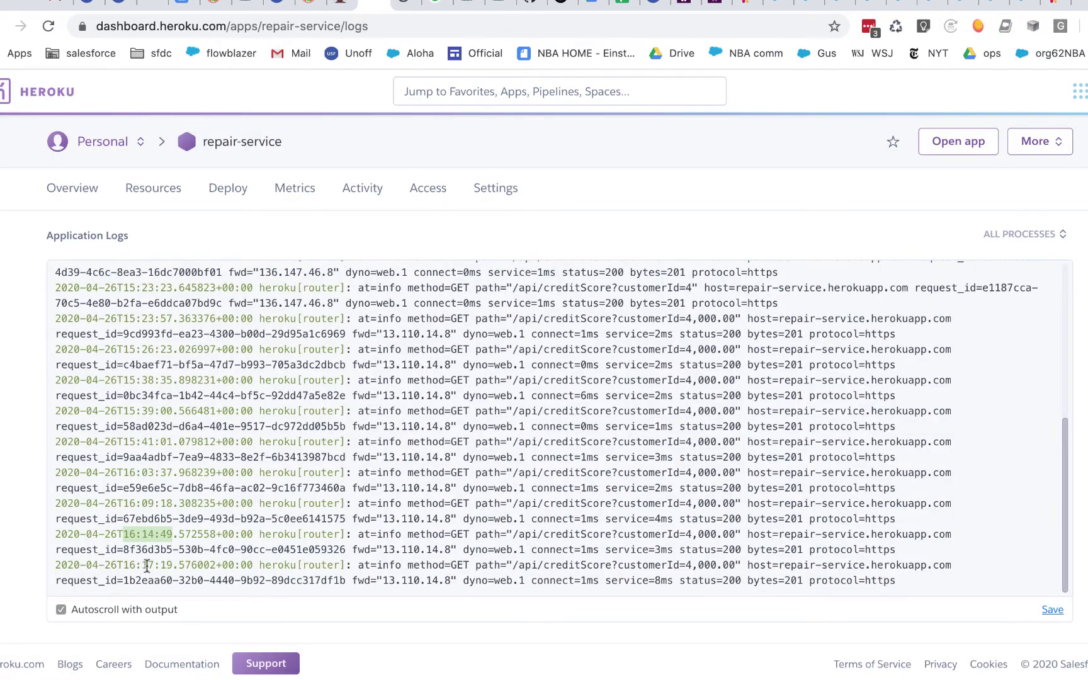
{"action": "left_click_drag", "start_coordinate": [172, 564], "coordinate": [109, 562]}
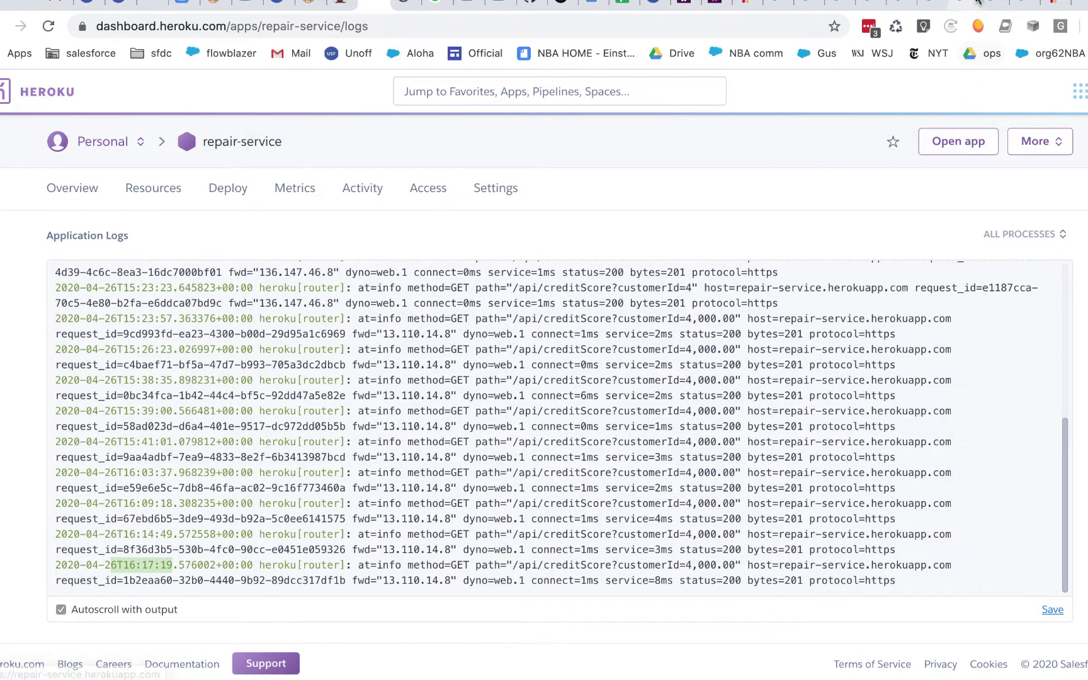
{"action": "left_click", "coordinate": [985, 5]}
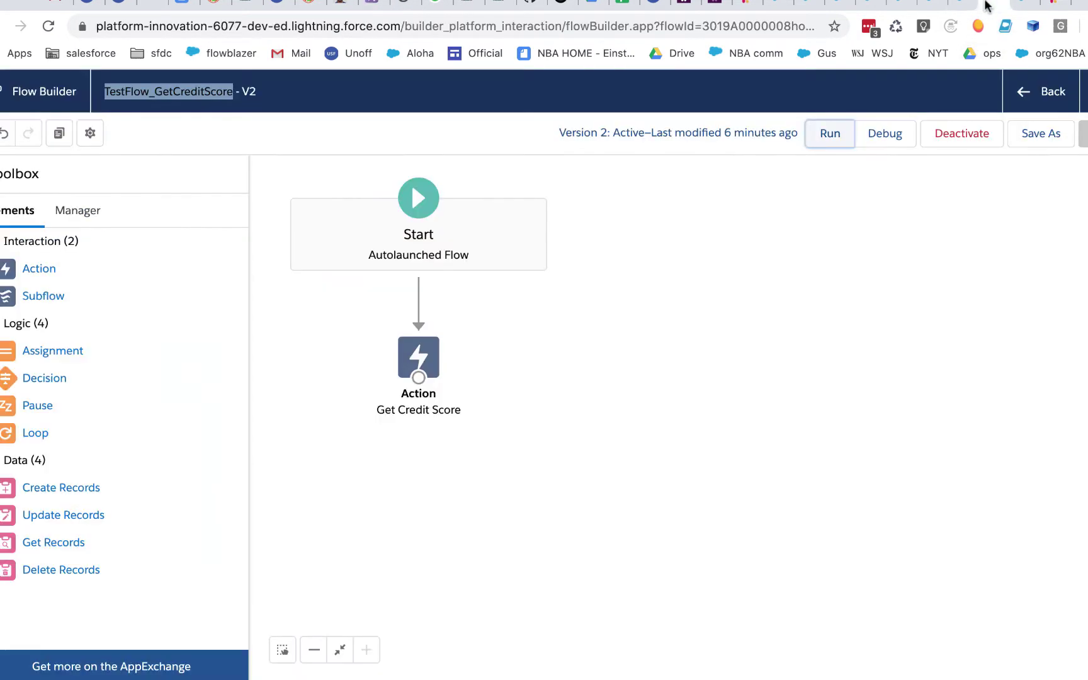
- Change the Get Credit Score Via Schedule start to today at 9:18 AM
{"action": "left_click", "coordinate": [954, 12]}
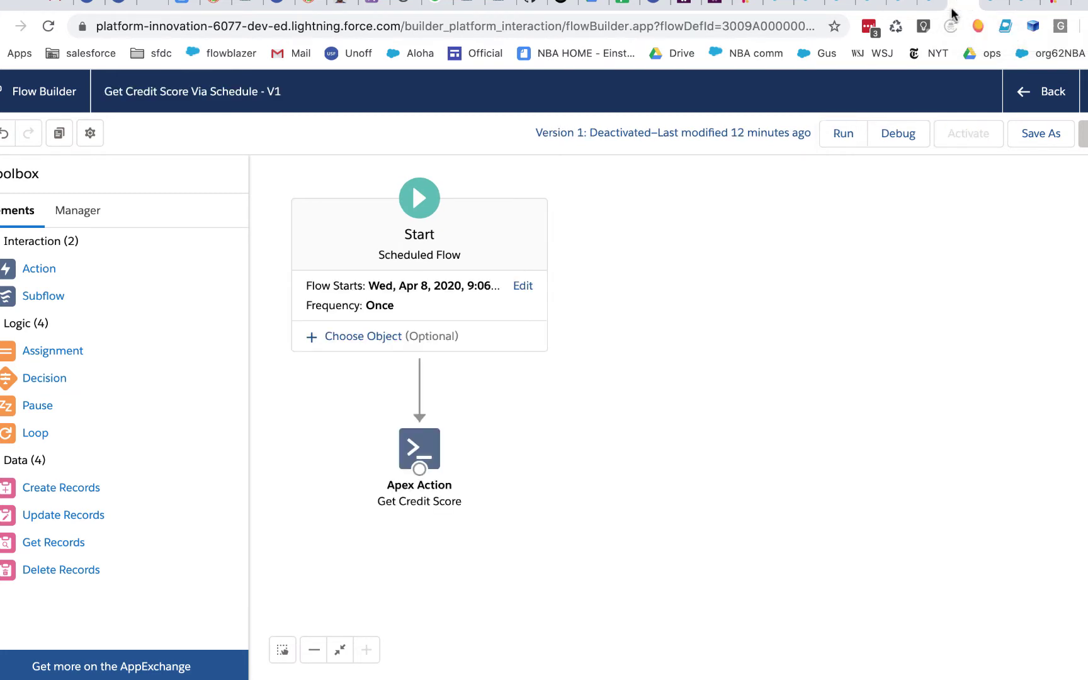
{"action": "left_click", "coordinate": [522, 286]}
{"action": "left_click", "coordinate": [318, 361]}
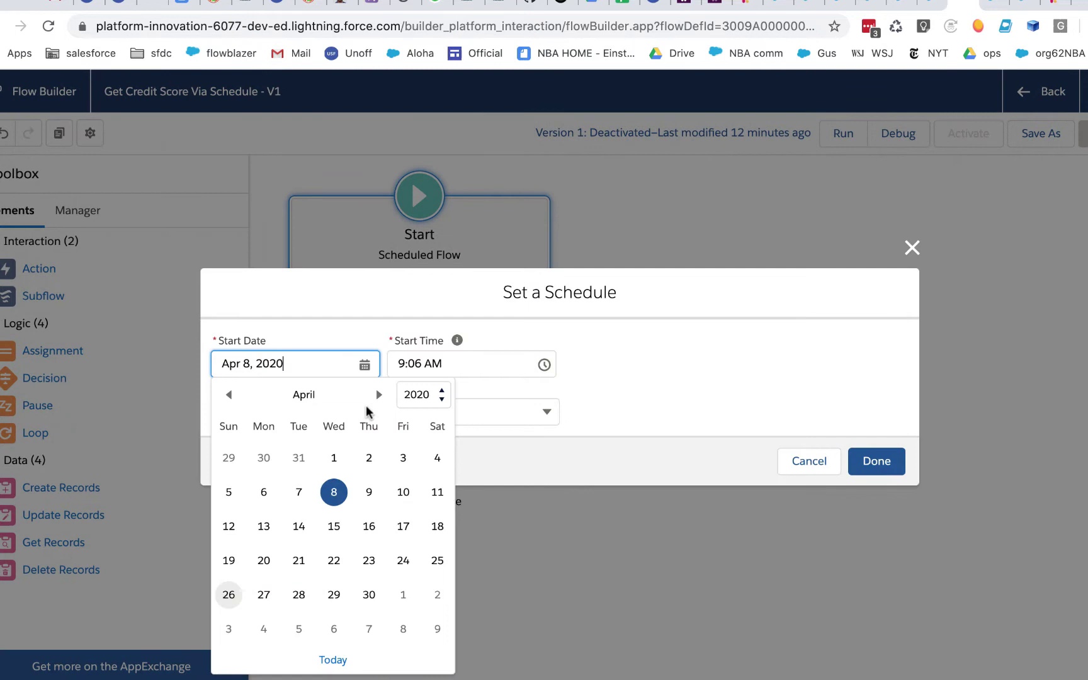
{"action": "left_click", "coordinate": [324, 654]}
{"action": "left_click", "coordinate": [489, 370]}
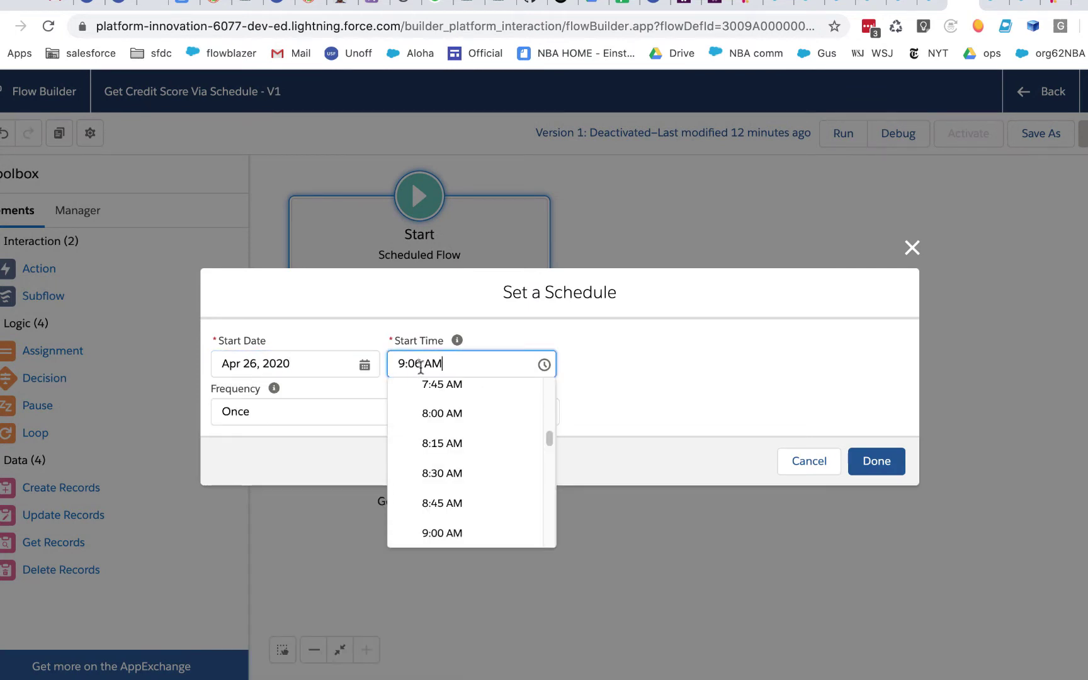
{"action": "key", "text": "BackSpace"}
{"action": "type", "text": "18"}
{"action": "left_click", "coordinate": [664, 388]}
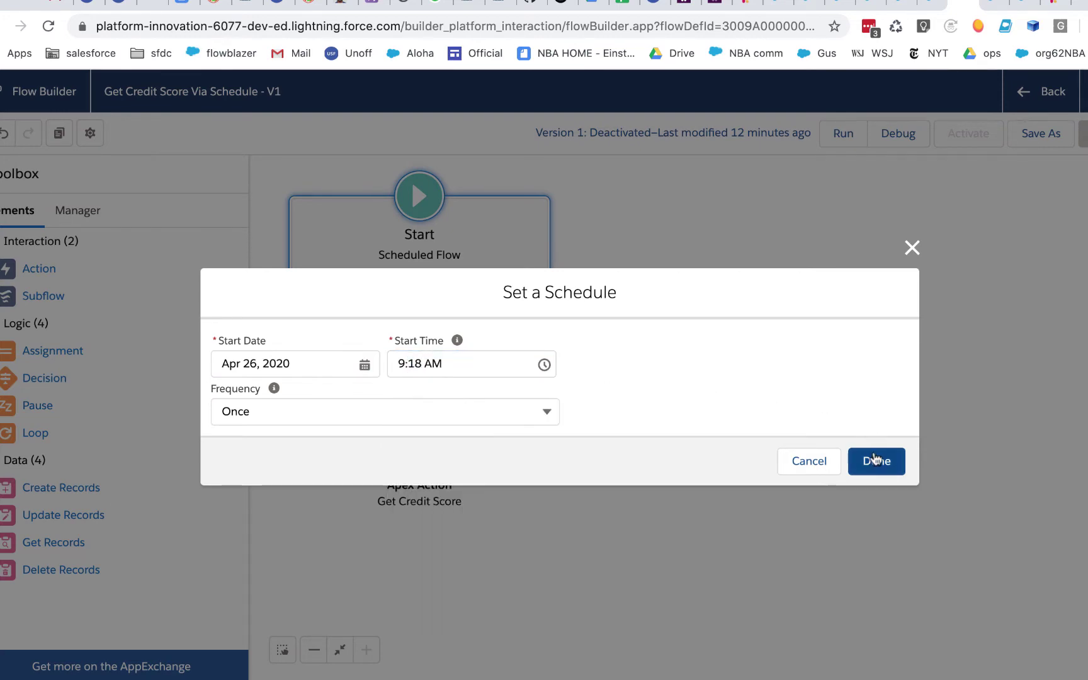
{"action": "left_click", "coordinate": [876, 461]}
- Save the rescheduled flow as version 3 and activate it
{"action": "left_click", "coordinate": [1046, 135]}
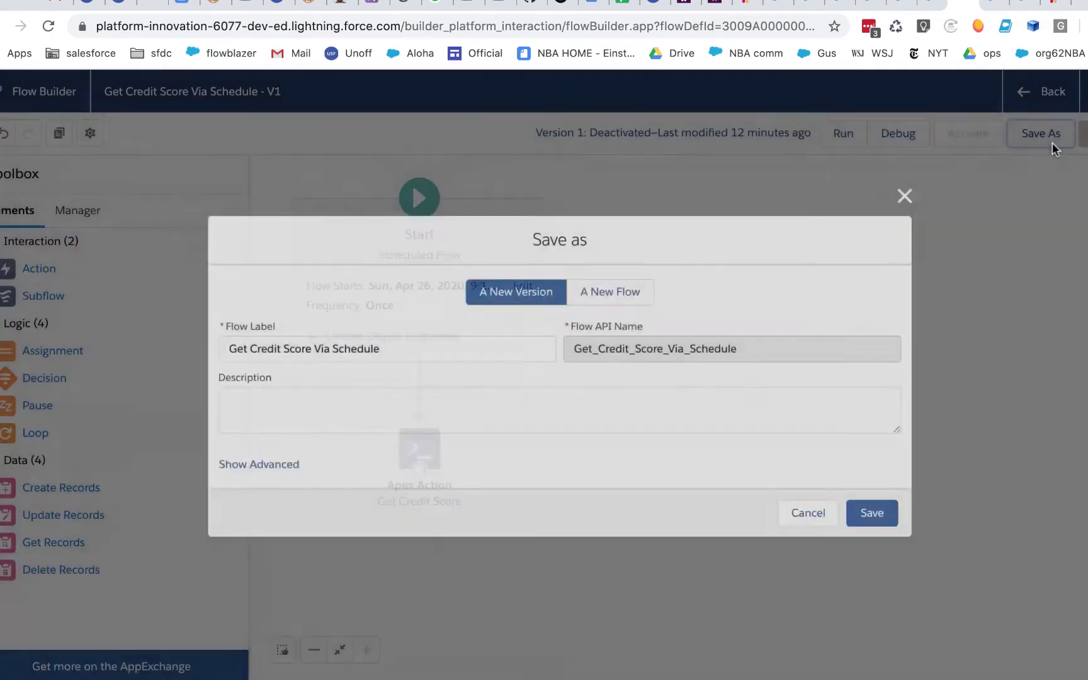
{"action": "left_click", "coordinate": [880, 515]}
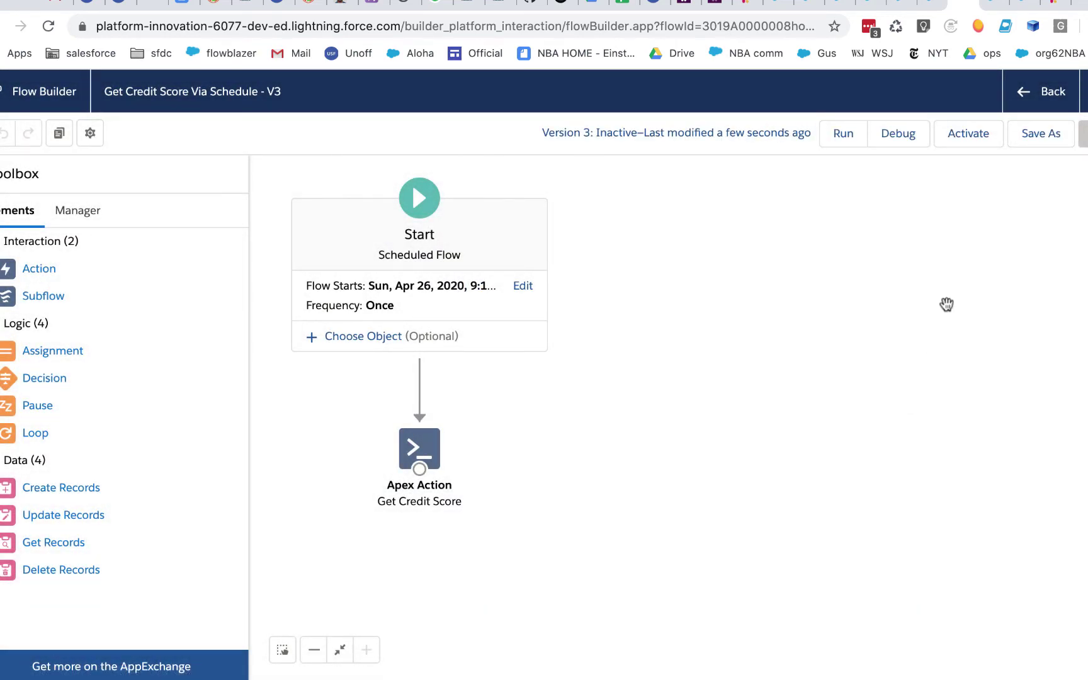
{"action": "left_click", "coordinate": [973, 132]}
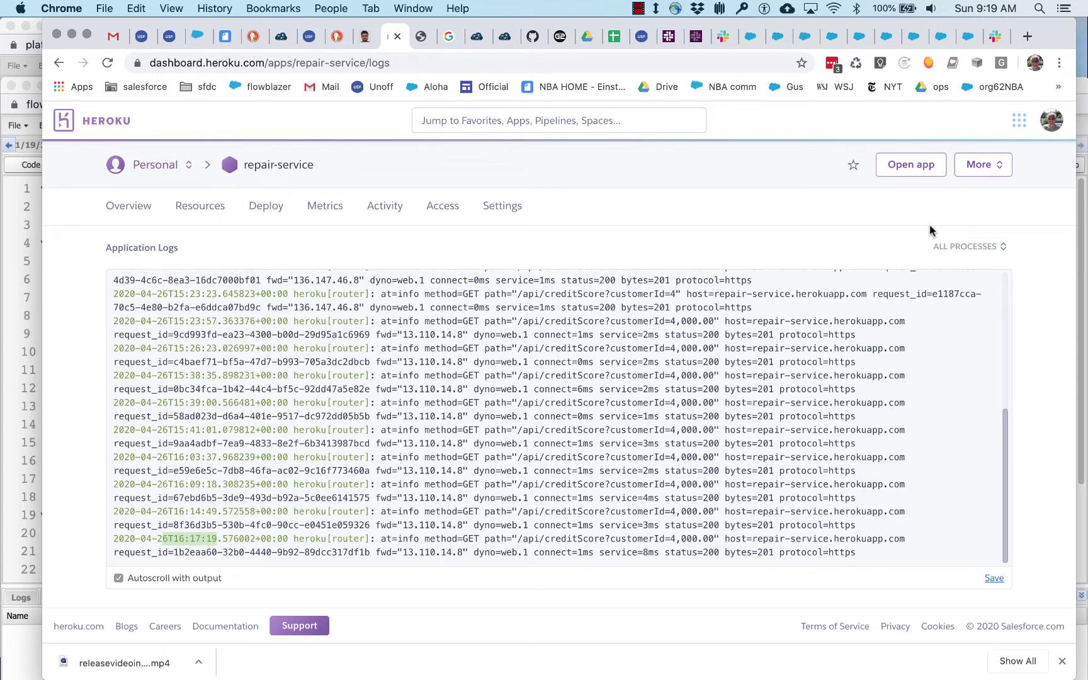
{"action": "left_click", "coordinate": [234, 543]}
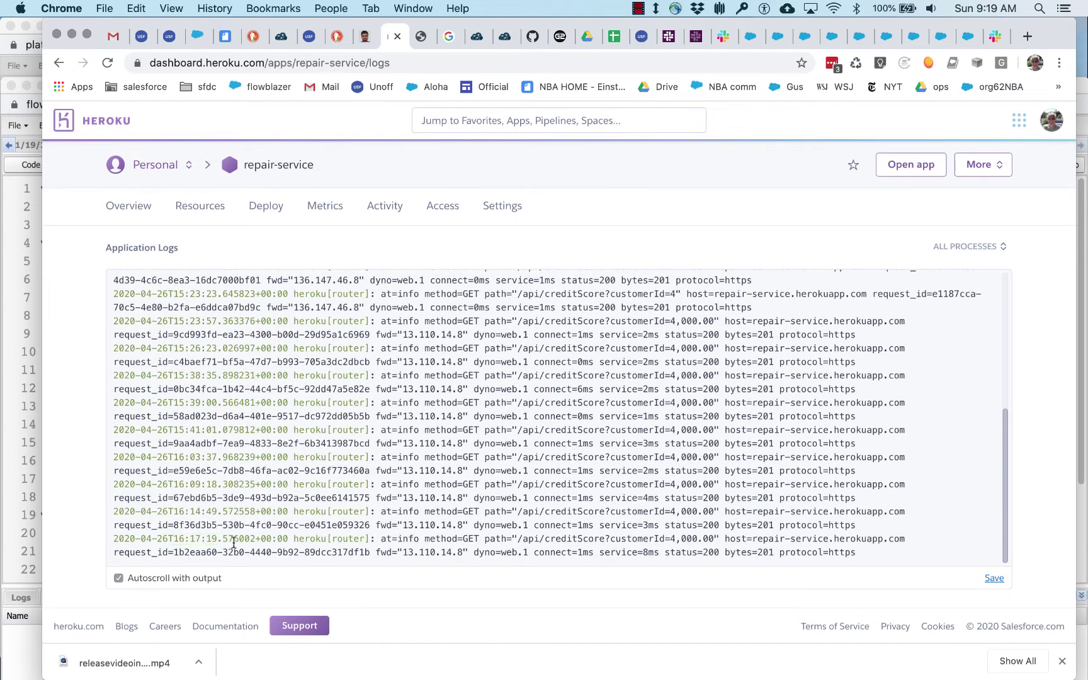
{"action": "left_click_drag", "start_coordinate": [244, 540], "coordinate": [156, 538]}
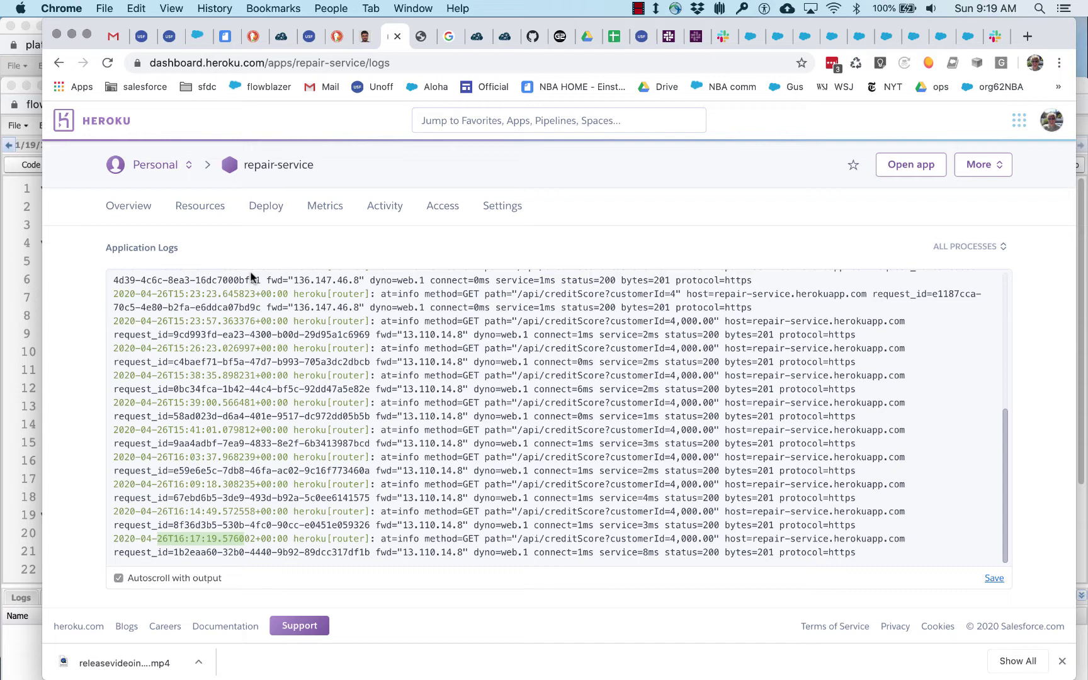
{"action": "left_click", "coordinate": [912, 36]}
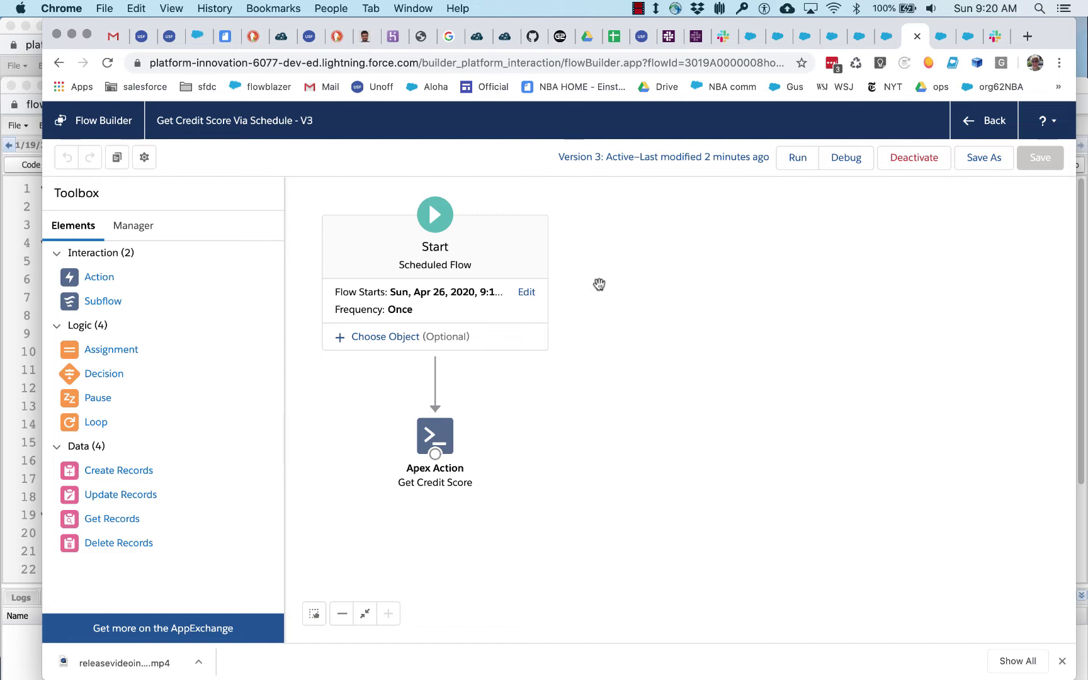
- Replace the Get Credit Score Apex action with a new LaunchFlowDynamically action
{"action": "left_click", "coordinate": [443, 431]}
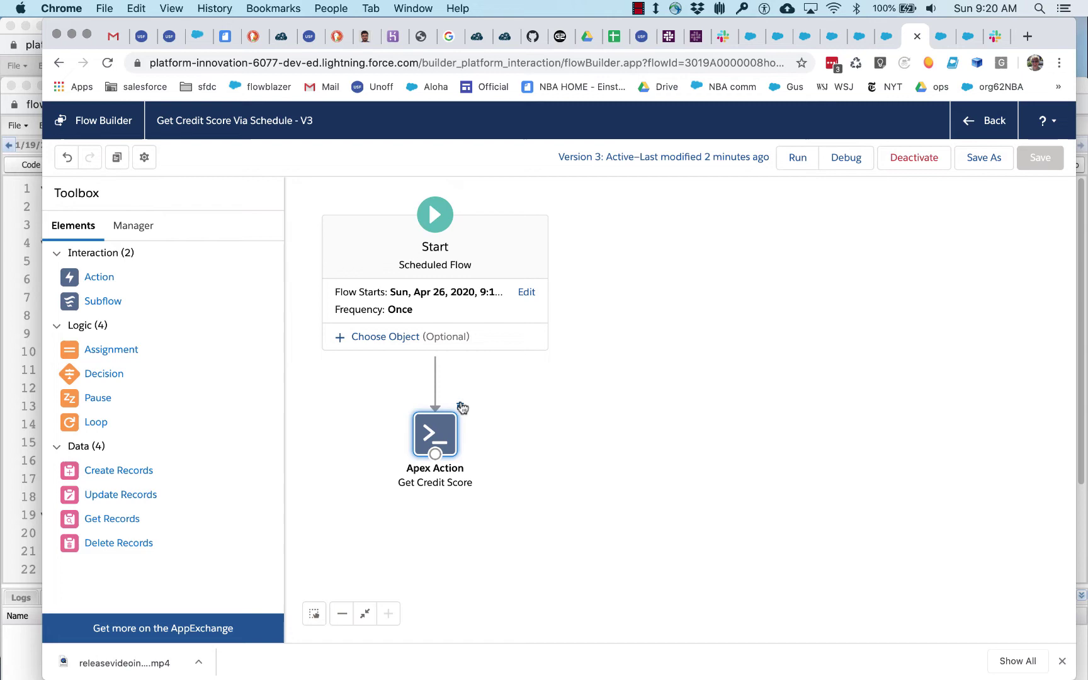
{"action": "left_click", "coordinate": [461, 406]}
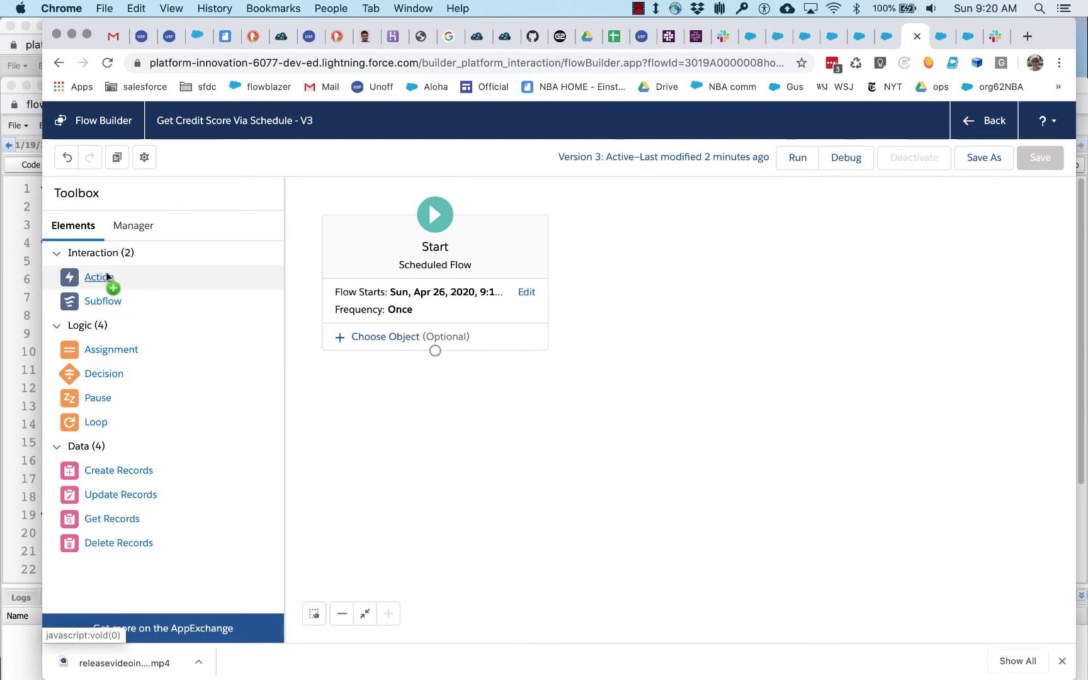
{"action": "left_click_drag", "start_coordinate": [107, 281], "coordinate": [386, 394]}
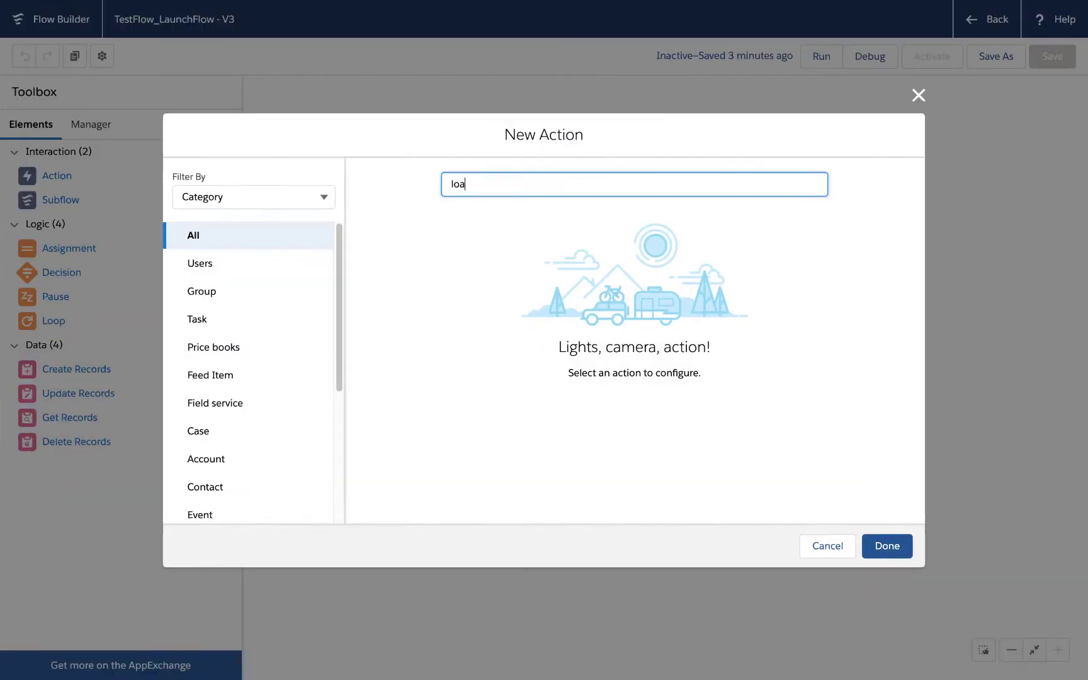
{"action": "key", "text": "BackSpace"}
{"action": "key", "text": "BackSpace"}
{"action": "type", "text": "au"}
{"action": "left_click", "coordinate": [629, 220]}
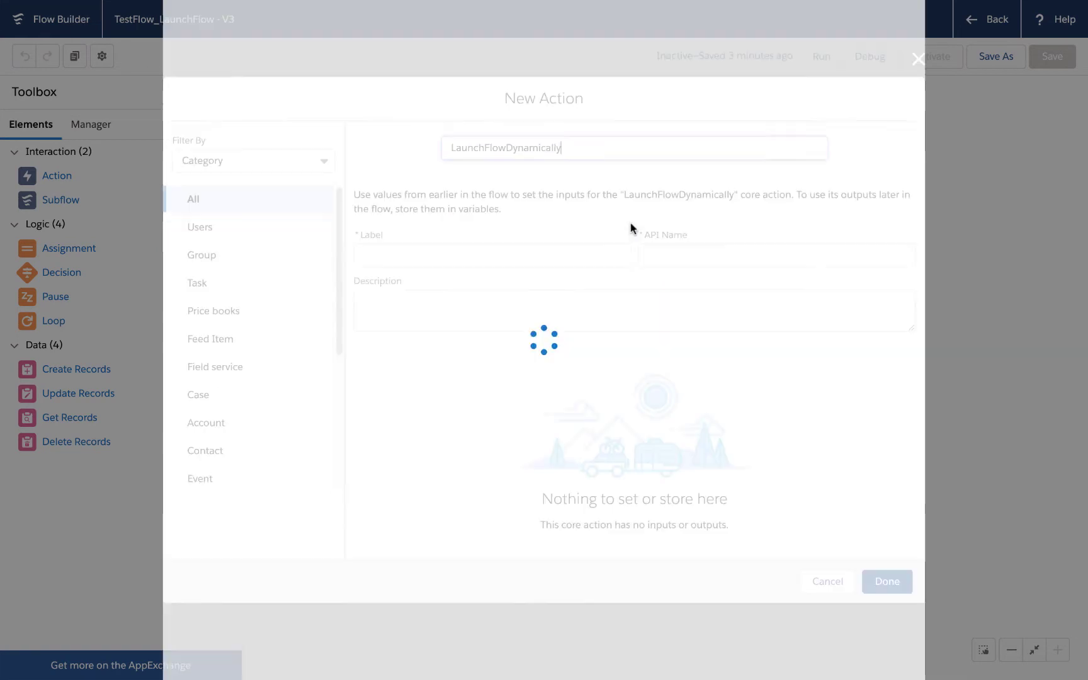
- Label the action 'Go Launch the Credit Score Flow' and include the flowName input
{"action": "left_click", "coordinate": [510, 214]}
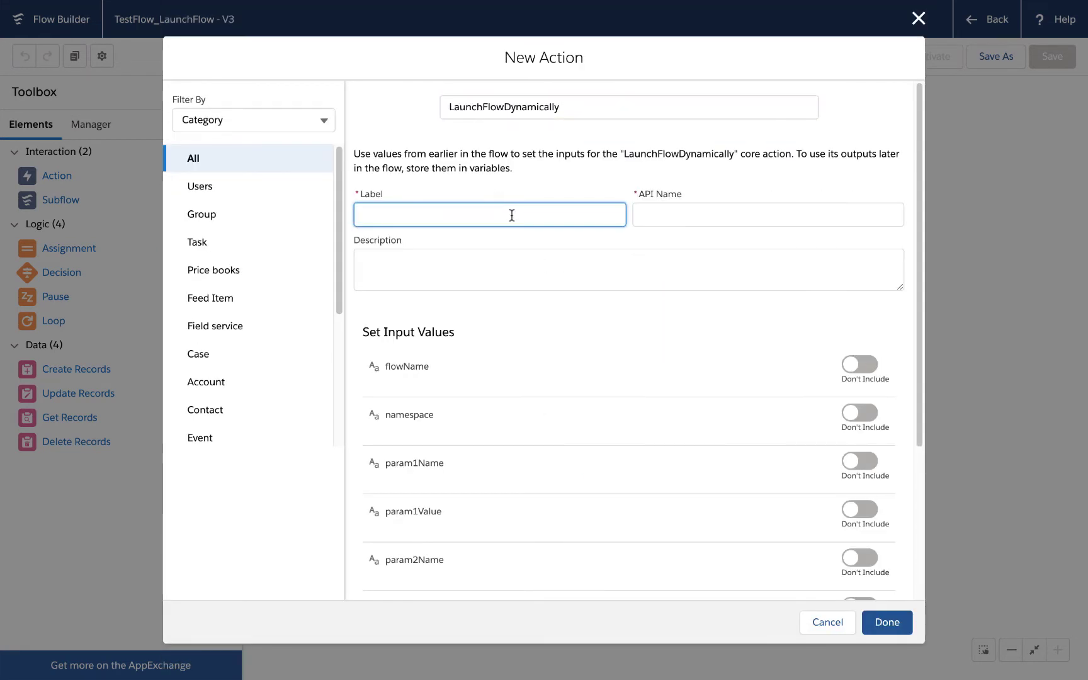
{"action": "type", "text": "Go Launch the Credi"}
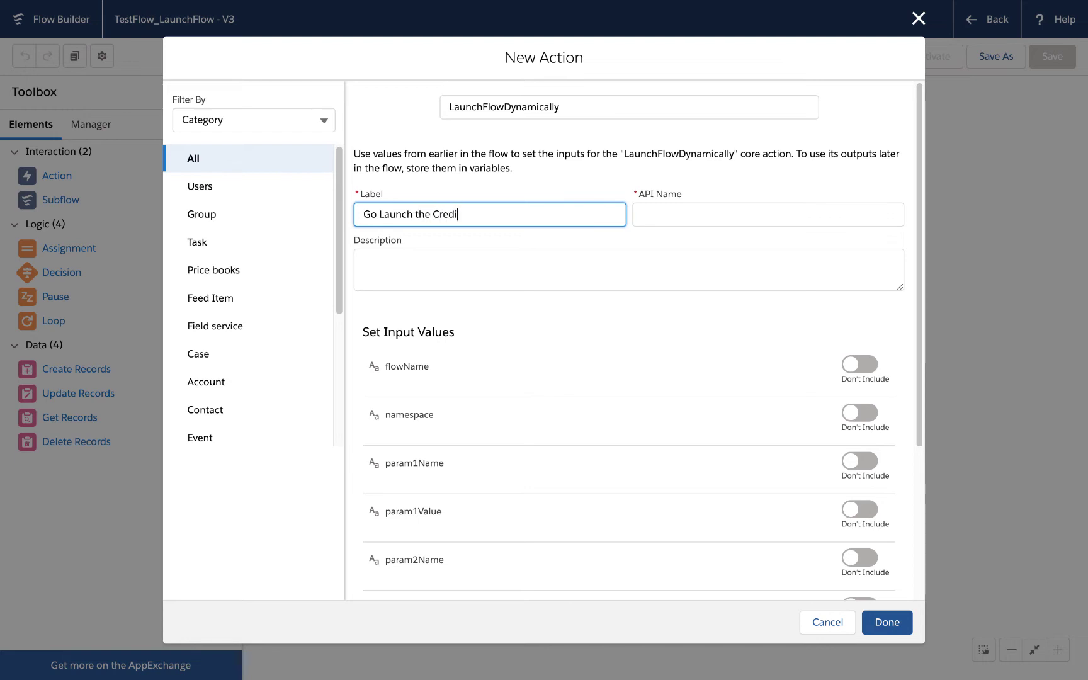
{"action": "type", "text": "t Score Flow"}
{"action": "key", "text": "Tab"}
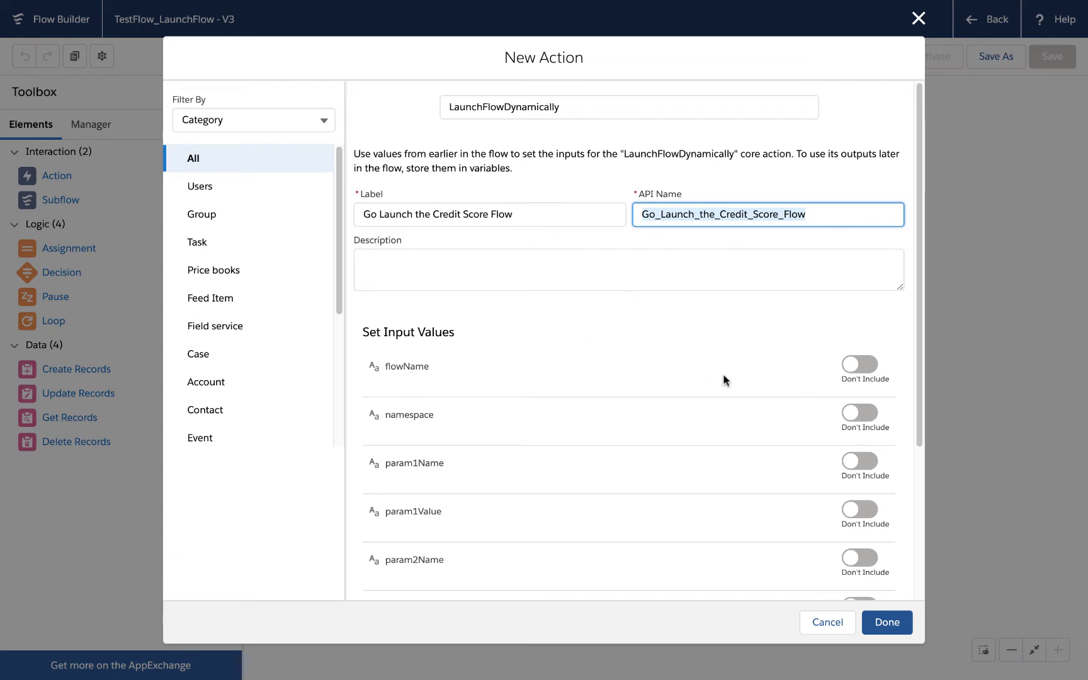
{"action": "left_click", "coordinate": [850, 368]}
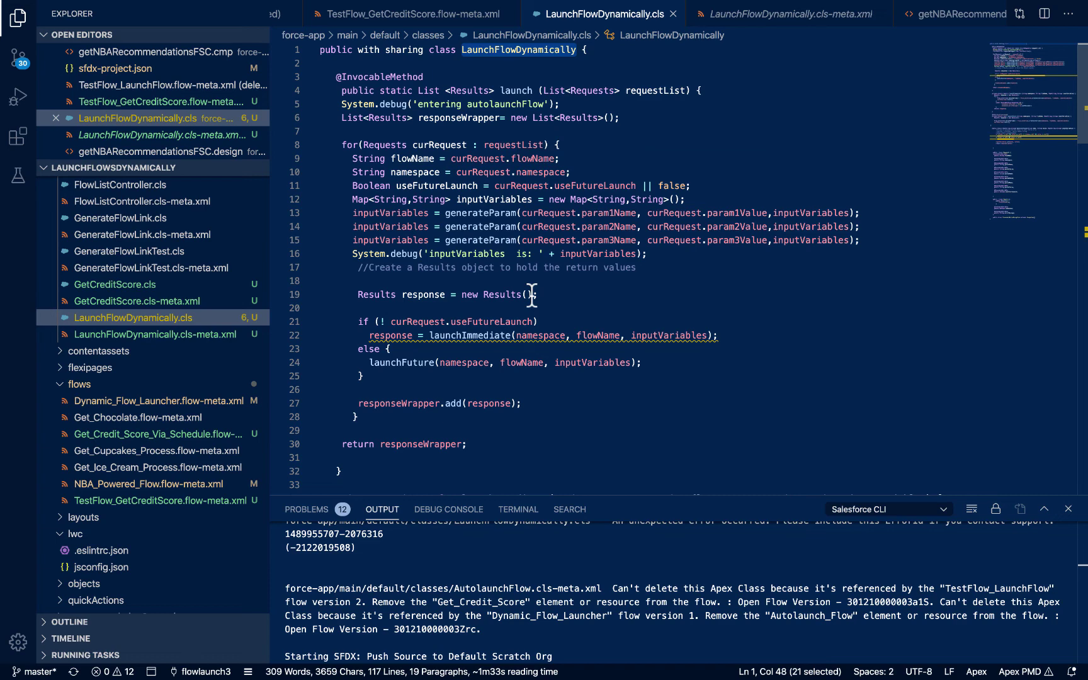
- Select the launchImmediate call on line 22 of LaunchFlowDynamically.cls
{"action": "left_click_drag", "start_coordinate": [434, 335], "coordinate": [503, 335]}
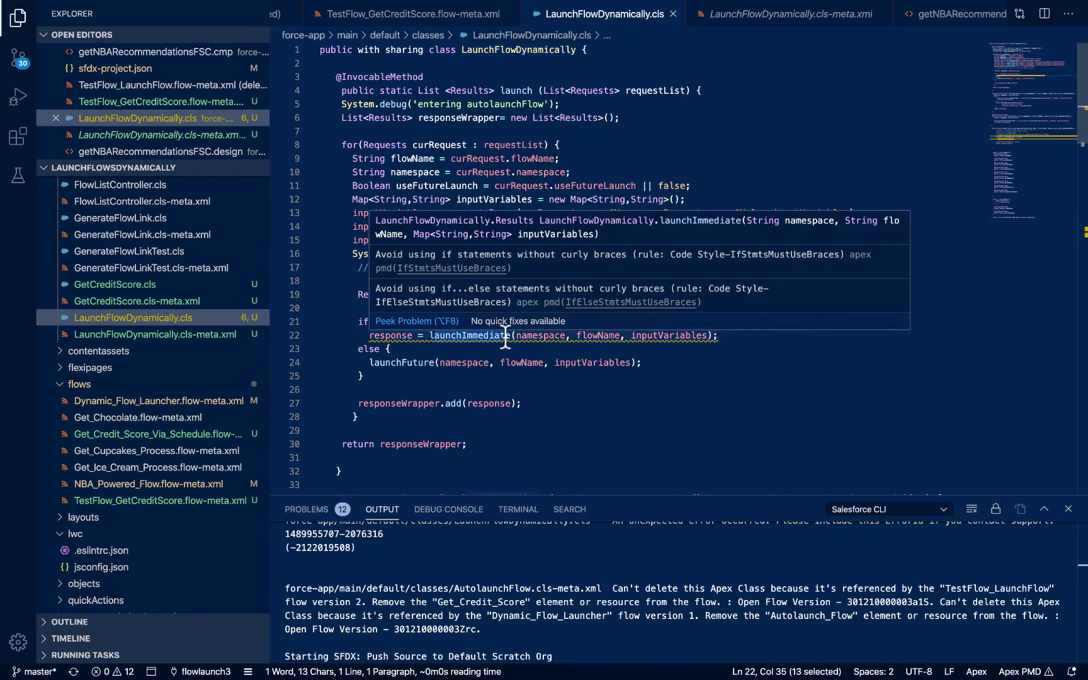
{"action": "scroll", "coordinate": [505, 337], "scroll_direction": "down", "scroll_amount": 2}
{"action": "scroll", "coordinate": [505, 337], "scroll_direction": "down", "scroll_amount": 2}
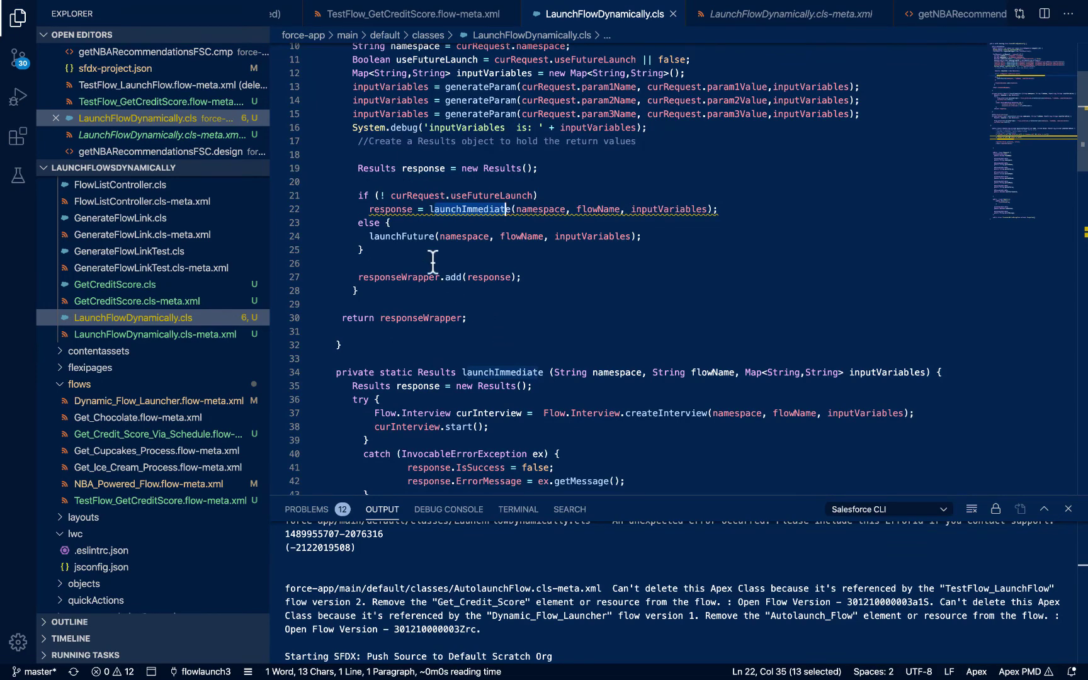
- Select launchFuture on line 24 and the useFutureLaunch flag on lines 21 and 99
{"action": "left_click", "coordinate": [402, 239]}
{"action": "double_click", "coordinate": [401, 240]}
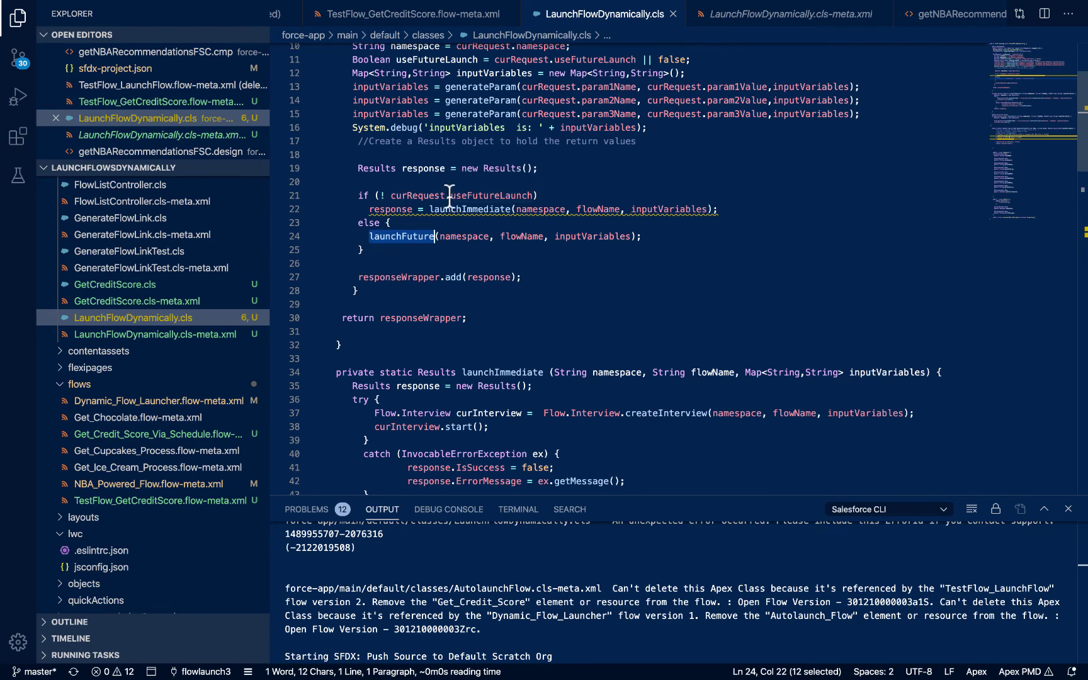
{"action": "left_click_drag", "start_coordinate": [451, 196], "coordinate": [534, 195]}
{"action": "scroll", "coordinate": [533, 197], "scroll_direction": "down", "scroll_amount": 15}
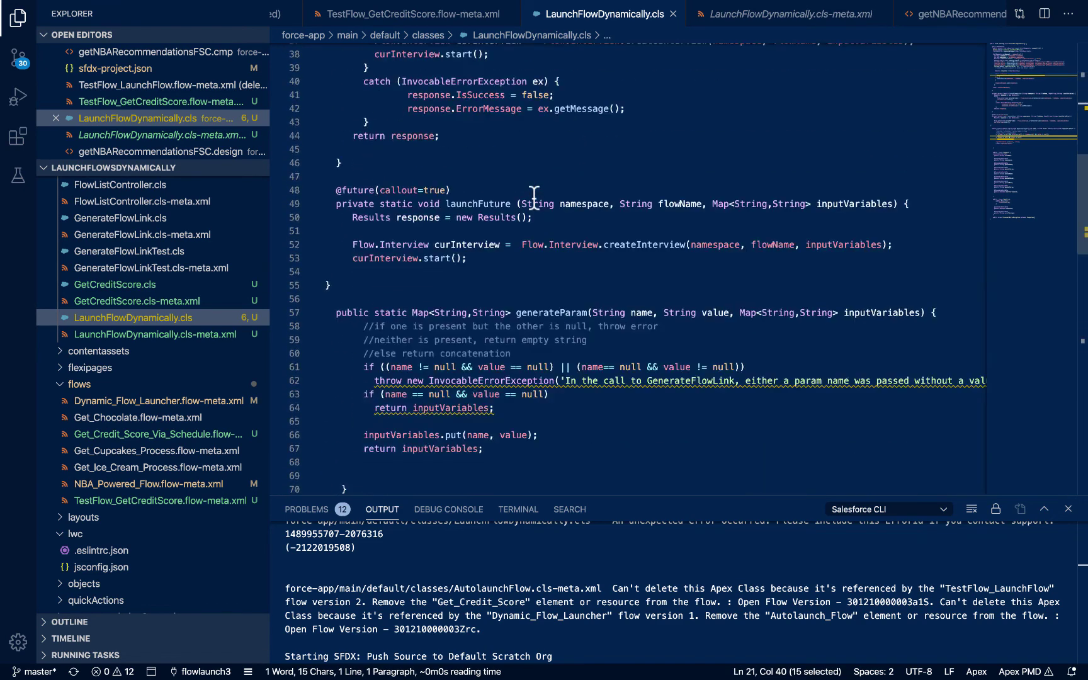
{"action": "scroll", "coordinate": [533, 197], "scroll_direction": "down", "scroll_amount": 5}
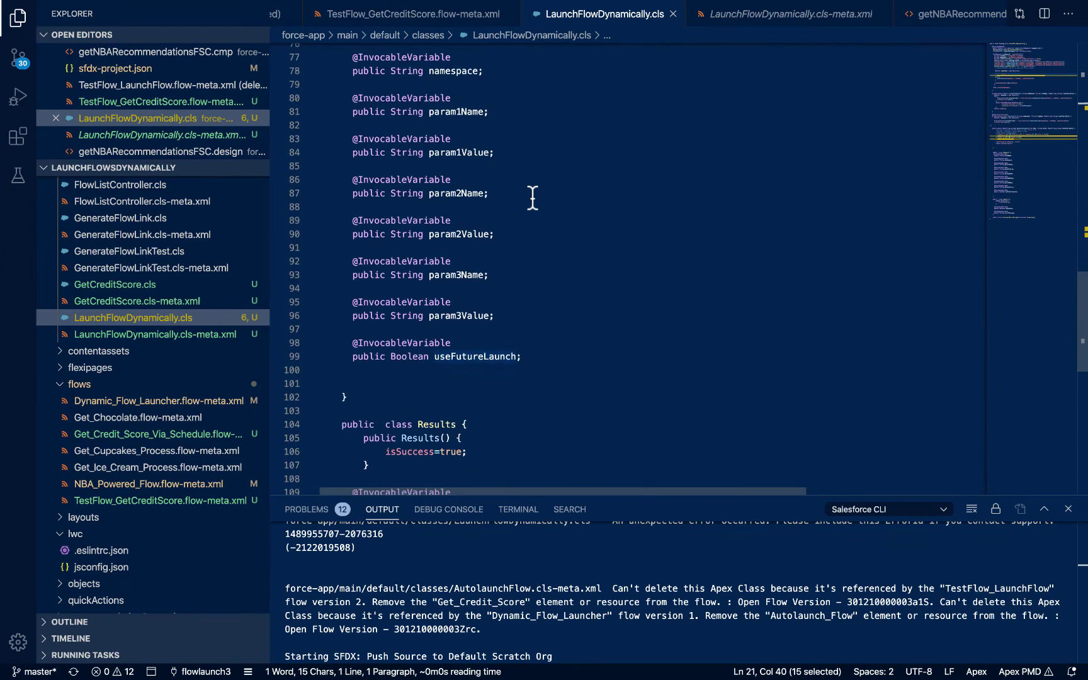
{"action": "left_click_drag", "start_coordinate": [522, 357], "coordinate": [433, 356]}
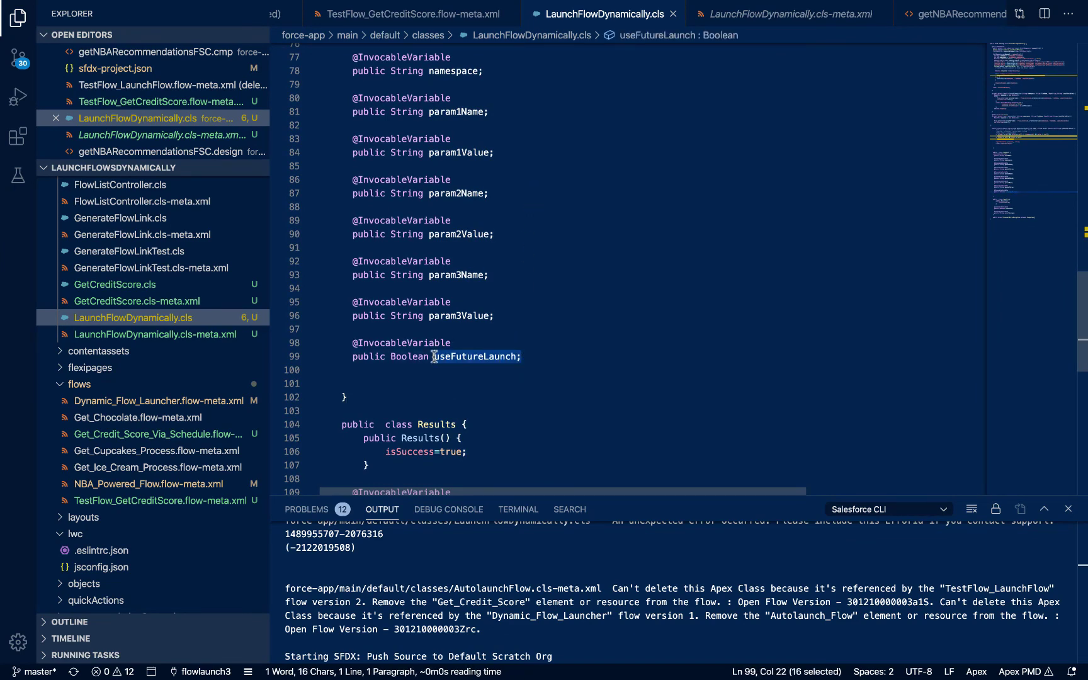
{"action": "scroll", "coordinate": [434, 356], "scroll_direction": "up", "scroll_amount": 17}
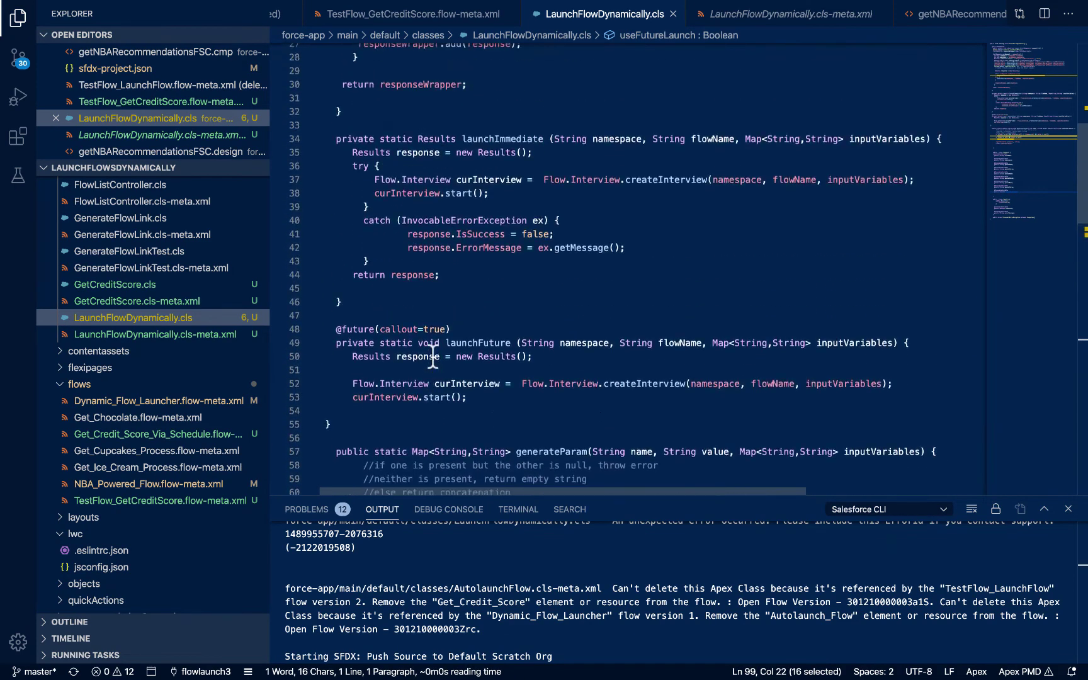
{"action": "scroll", "coordinate": [434, 356], "scroll_direction": "up", "scroll_amount": 2}
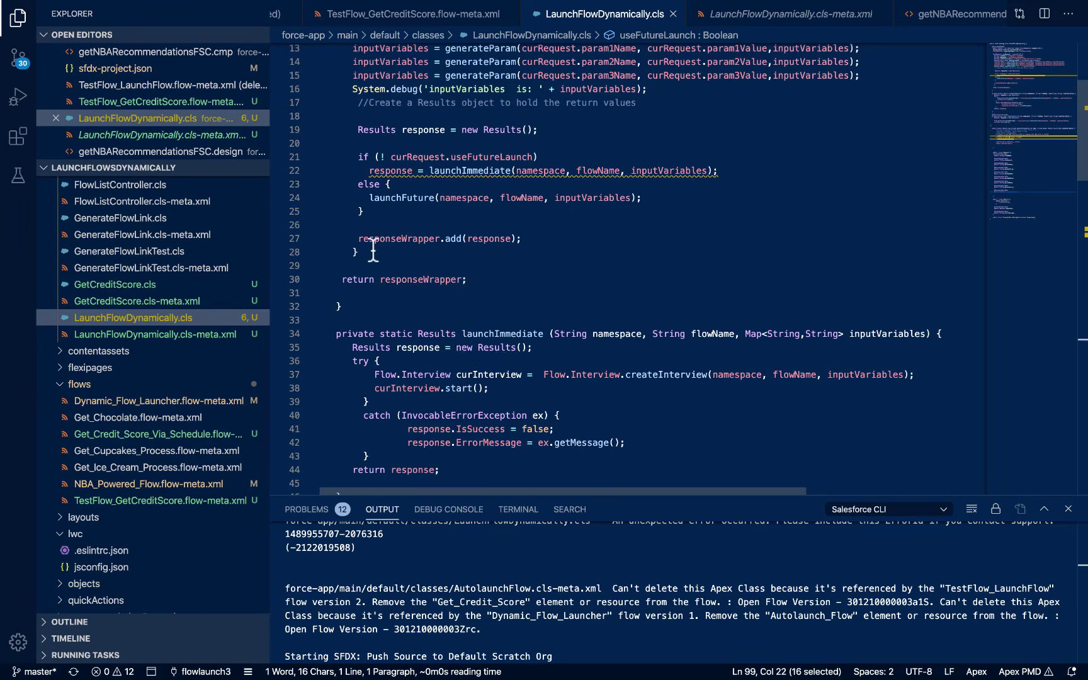
{"action": "scroll", "coordinate": [380, 200], "scroll_direction": "down", "scroll_amount": 8}
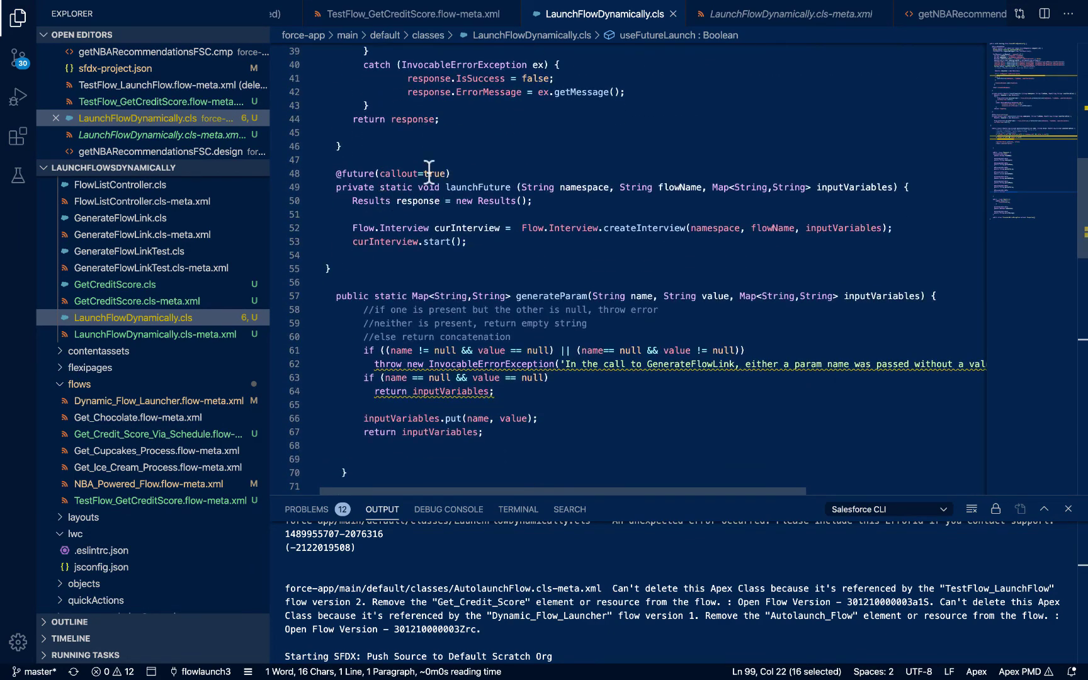
{"action": "left_click_drag", "start_coordinate": [470, 169], "coordinate": [335, 173]}
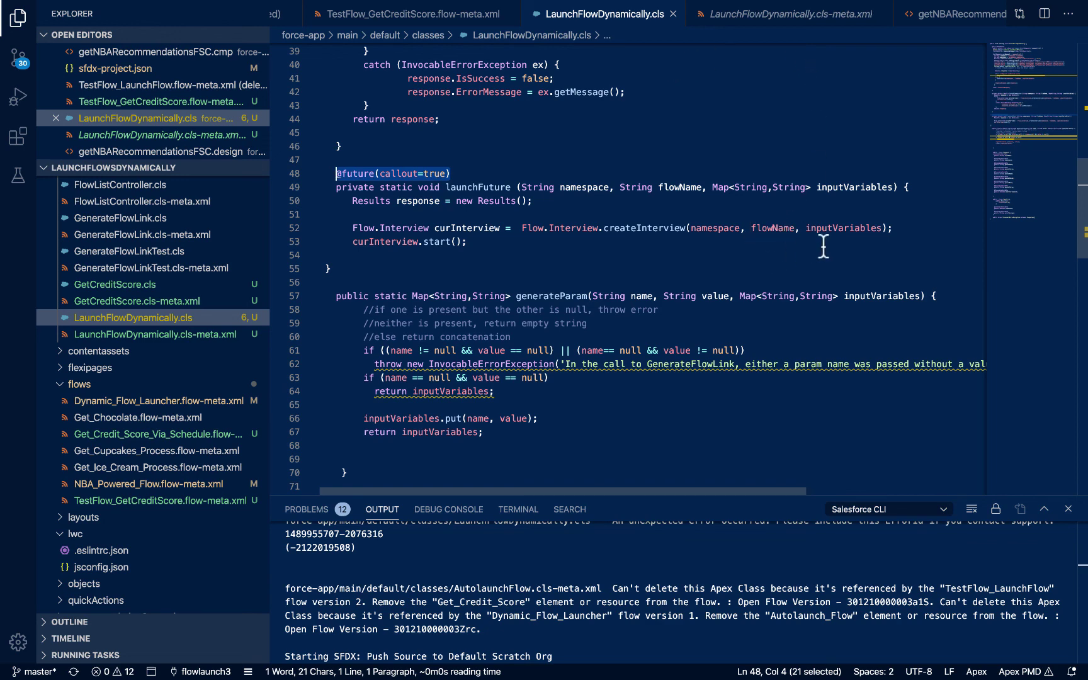
{"action": "scroll", "coordinate": [545, 154], "scroll_direction": "up", "scroll_amount": 10}
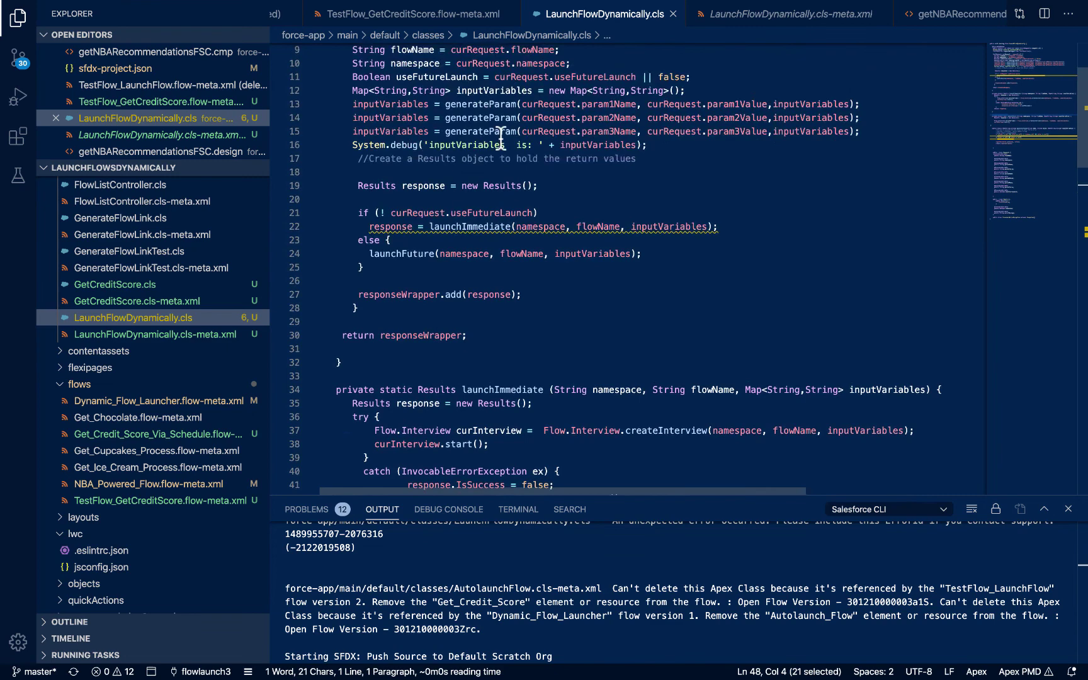
- Select the Requests class param1Name through param3Value declarations, then return to the class header
{"action": "scroll", "coordinate": [504, 141], "scroll_direction": "down", "scroll_amount": 15}
{"action": "scroll", "coordinate": [500, 142], "scroll_direction": "down", "scroll_amount": 6}
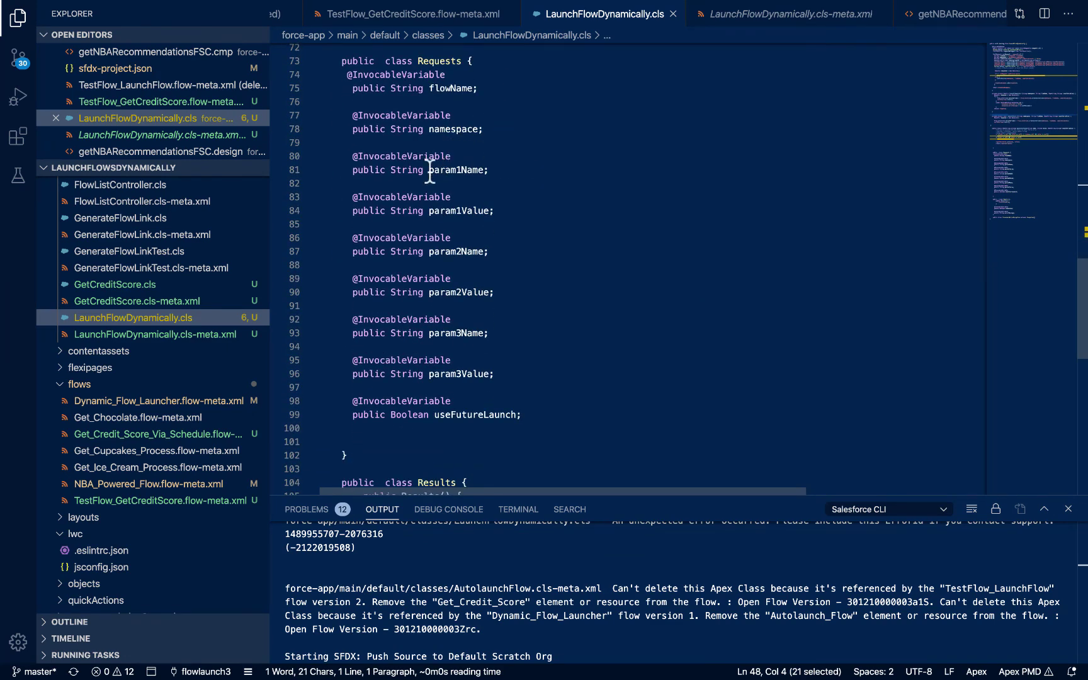
{"action": "left_click_drag", "start_coordinate": [431, 169], "coordinate": [481, 387]}
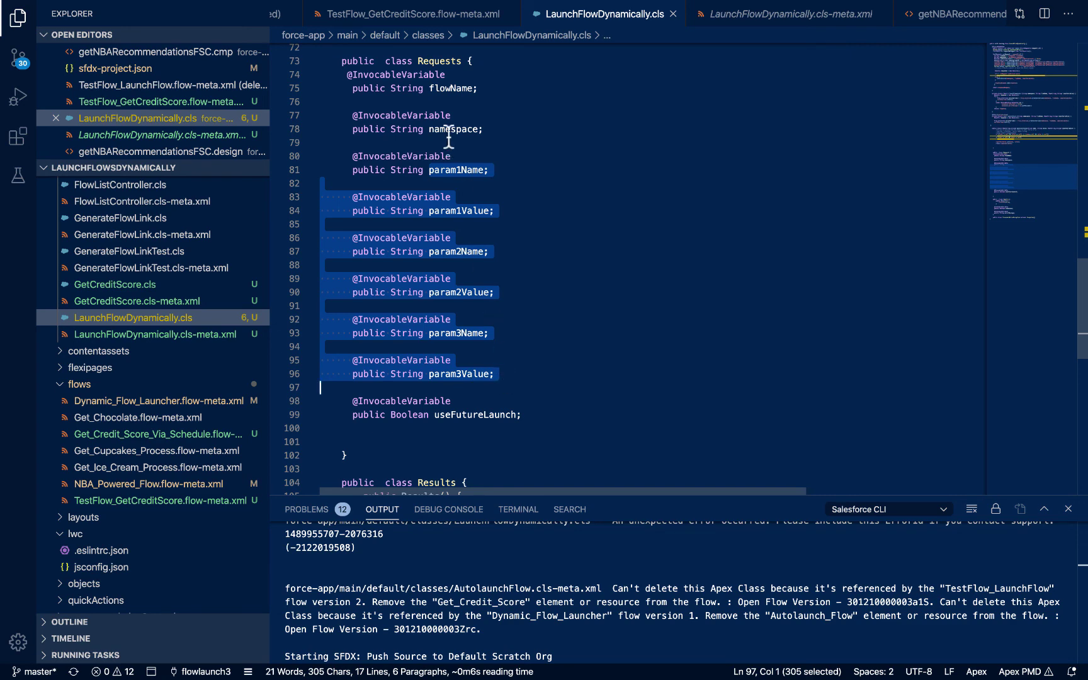
{"action": "scroll", "coordinate": [469, 170], "scroll_direction": "up", "scroll_amount": 20}
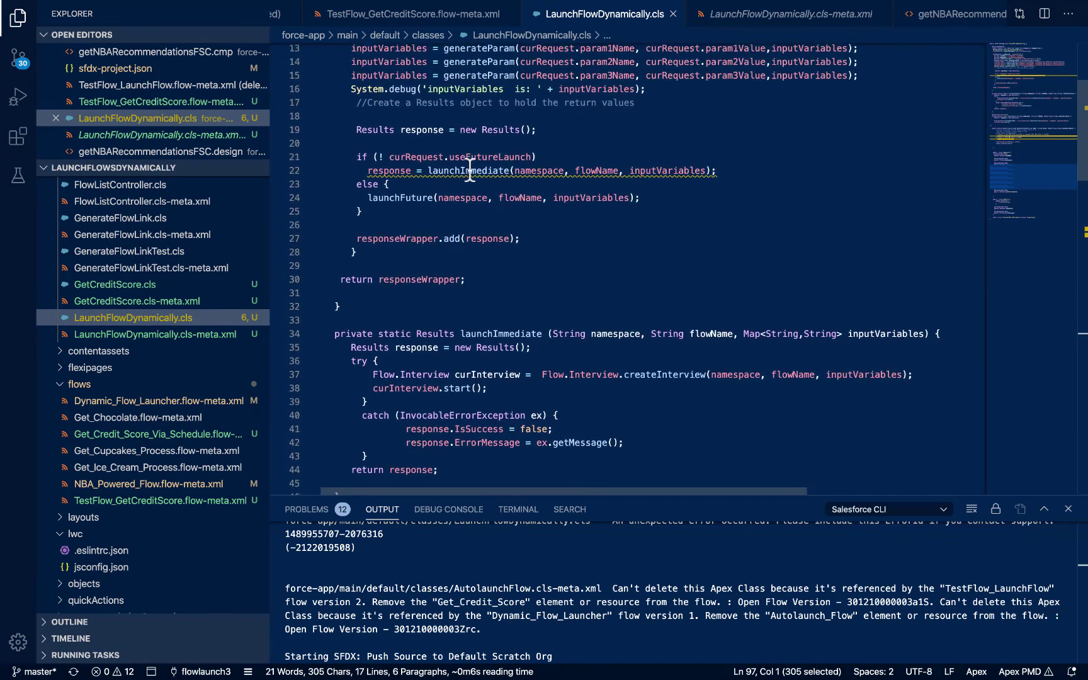
{"action": "scroll", "coordinate": [469, 170], "scroll_direction": "up", "scroll_amount": 3}
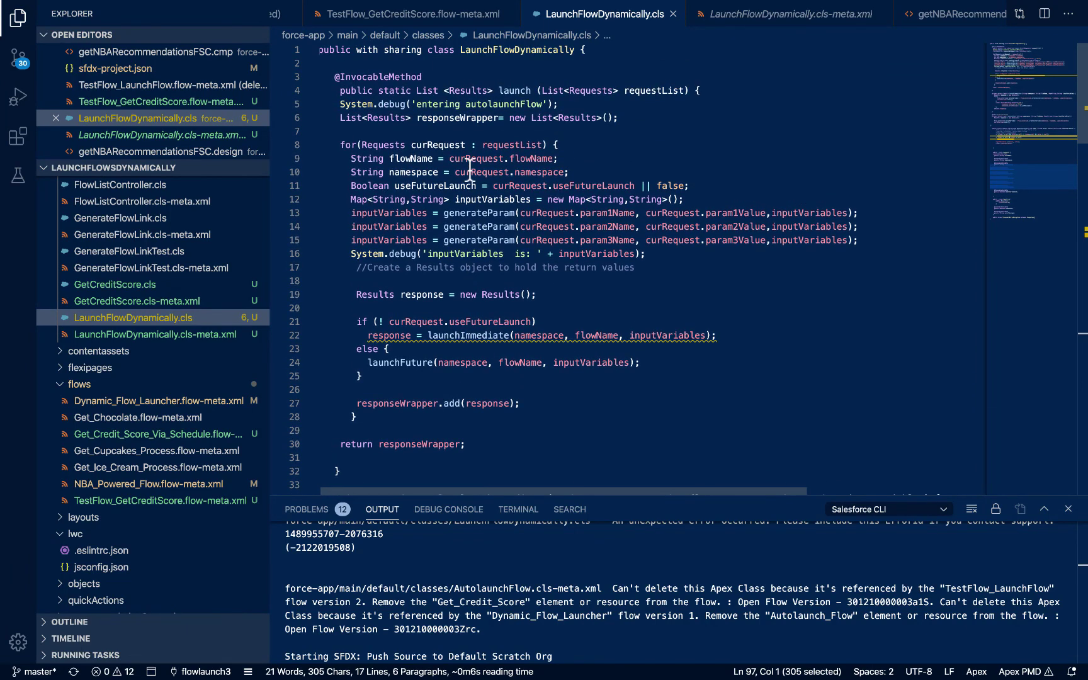